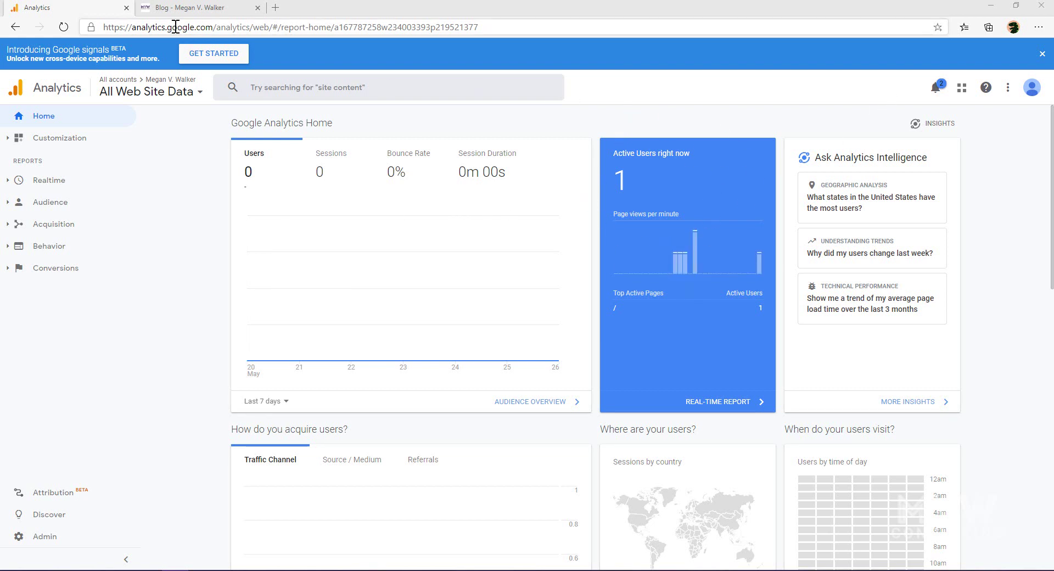
Glance at the blog tab, then open Admin settings for the All Web Site Data view.
click(187, 7)
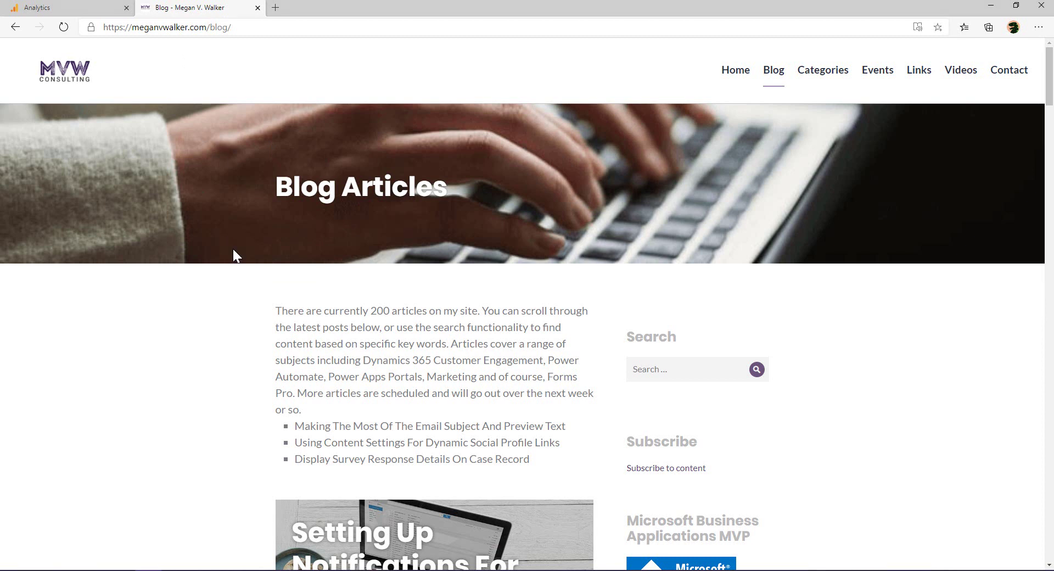
click(55, 7)
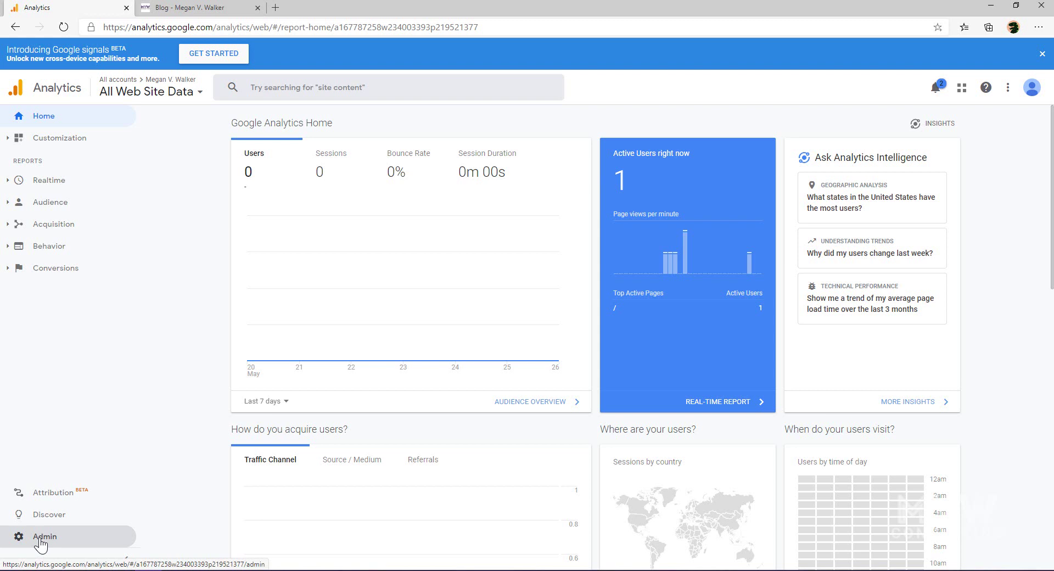
click(40, 538)
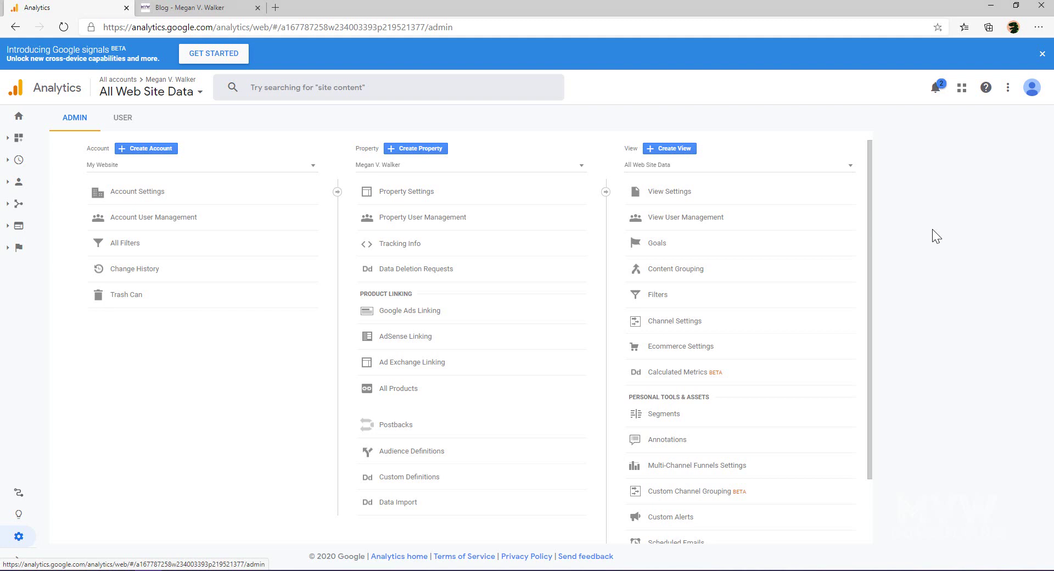
Open the view's filter list and start a new filter named 'Exclude Home IP'.
click(658, 297)
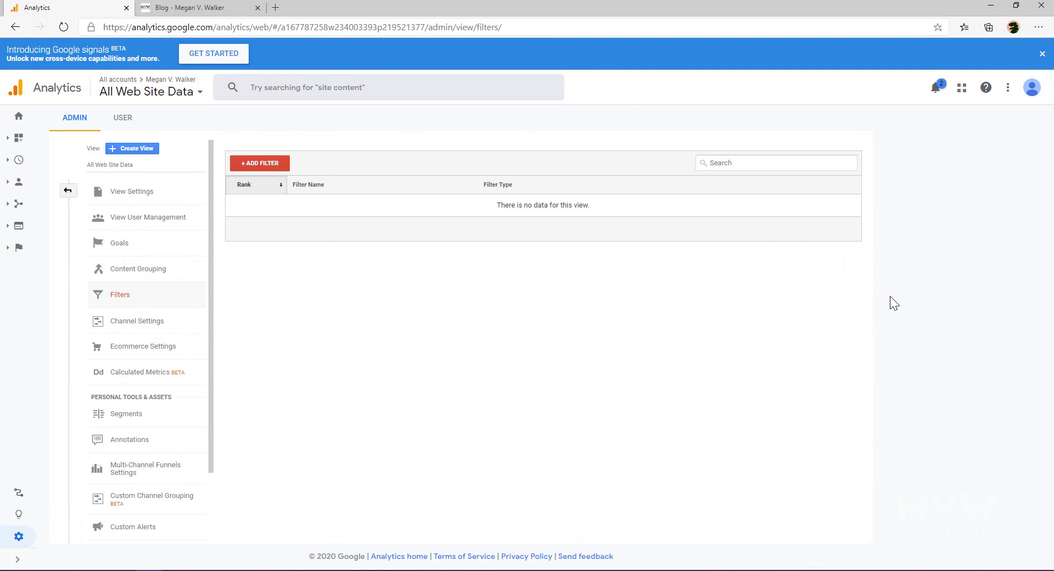
click(265, 167)
click(268, 209)
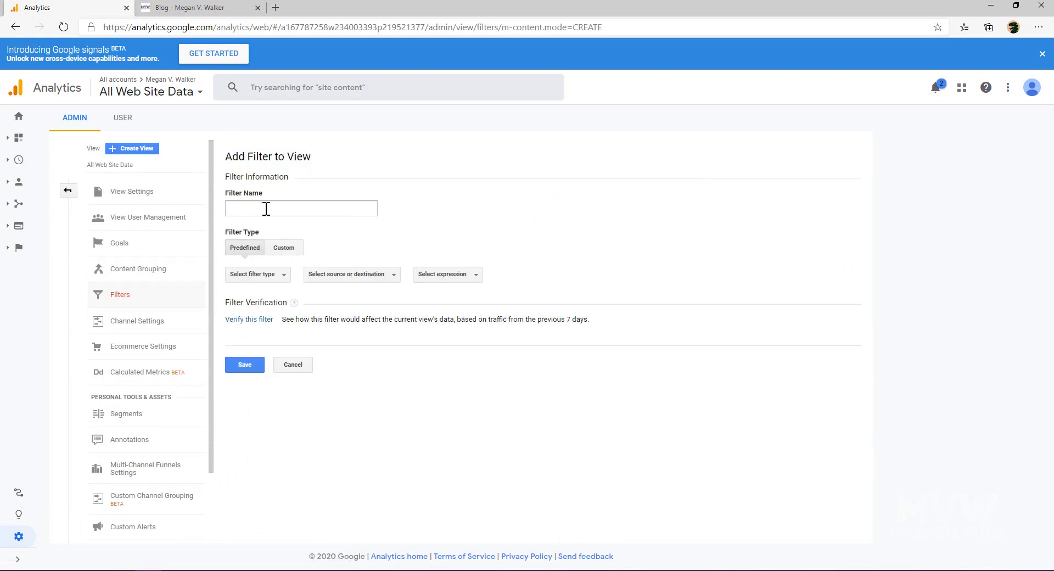
text(Exclude Home IP)
Set the filter to Exclude traffic from the IP addresses that are equal to.
click(276, 277)
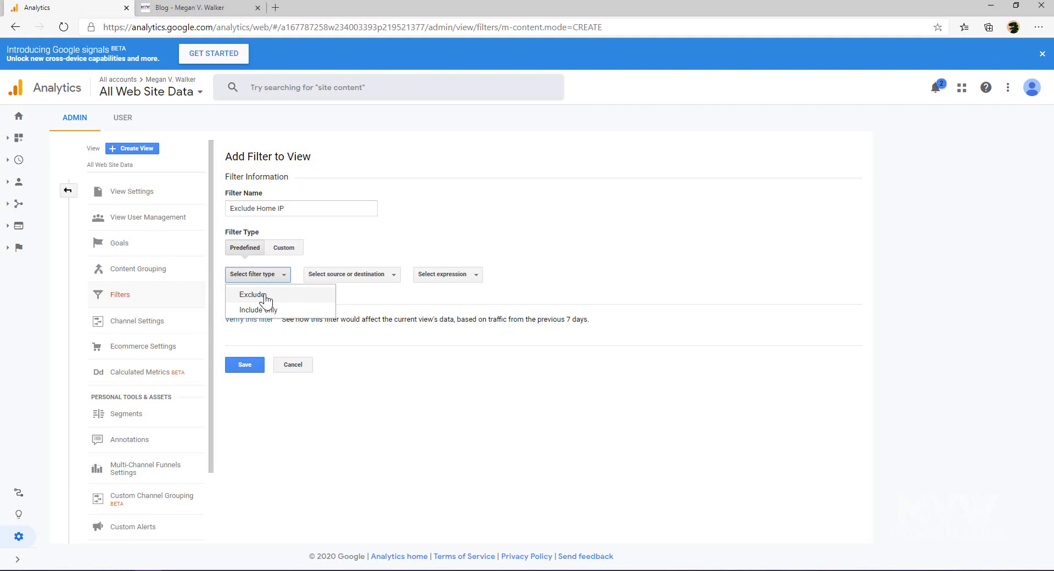
click(258, 295)
click(369, 277)
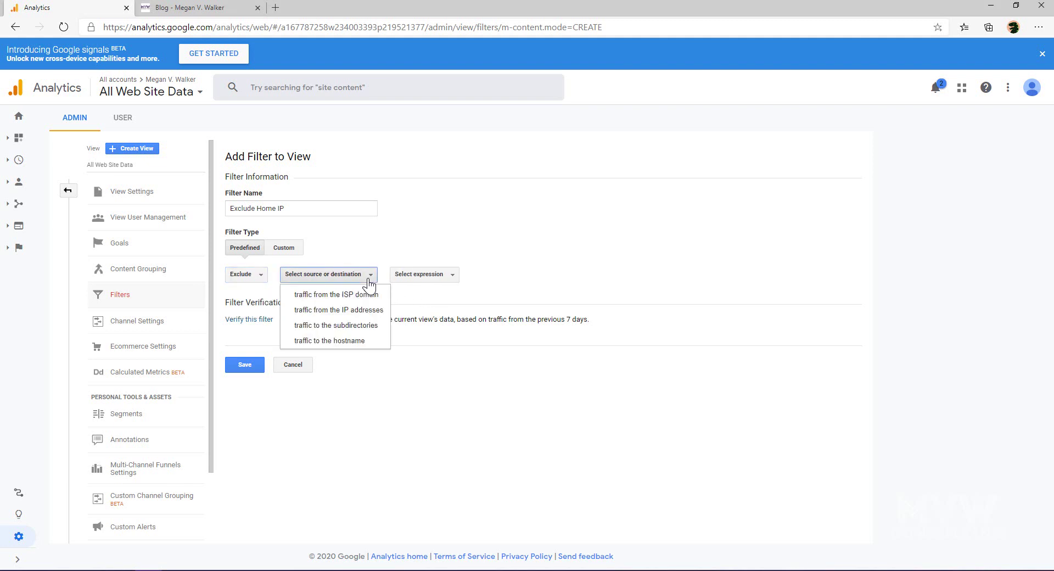
click(332, 310)
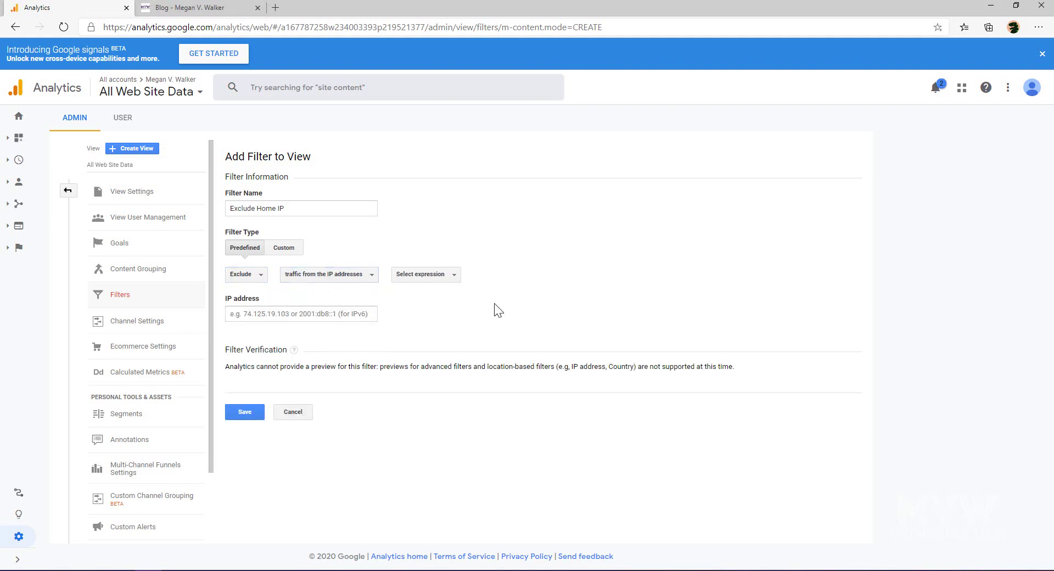
click(451, 278)
click(439, 294)
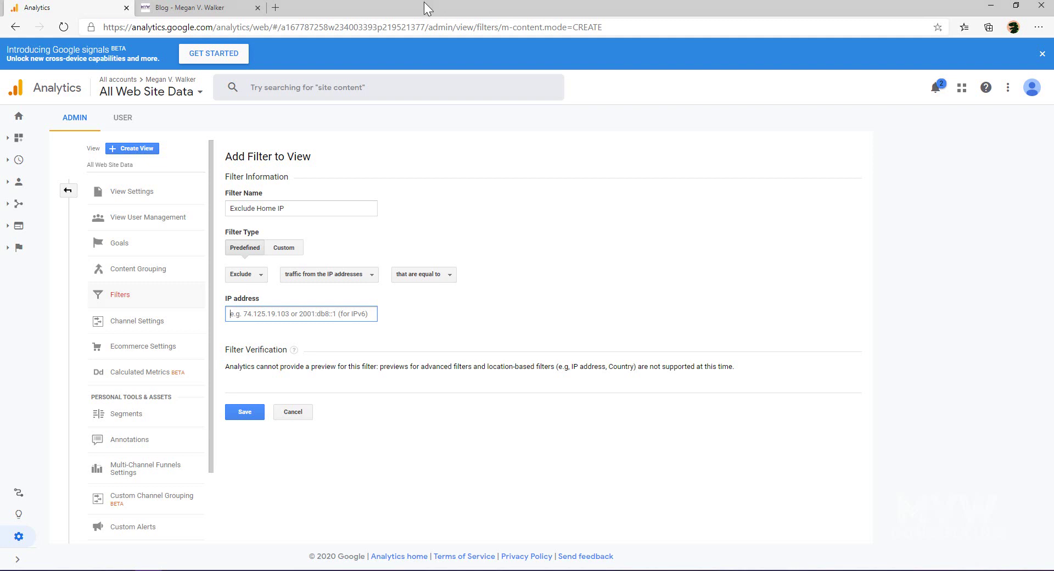
Search Google in a new tab for 'what is my ip' and select the public IP shown.
click(275, 8)
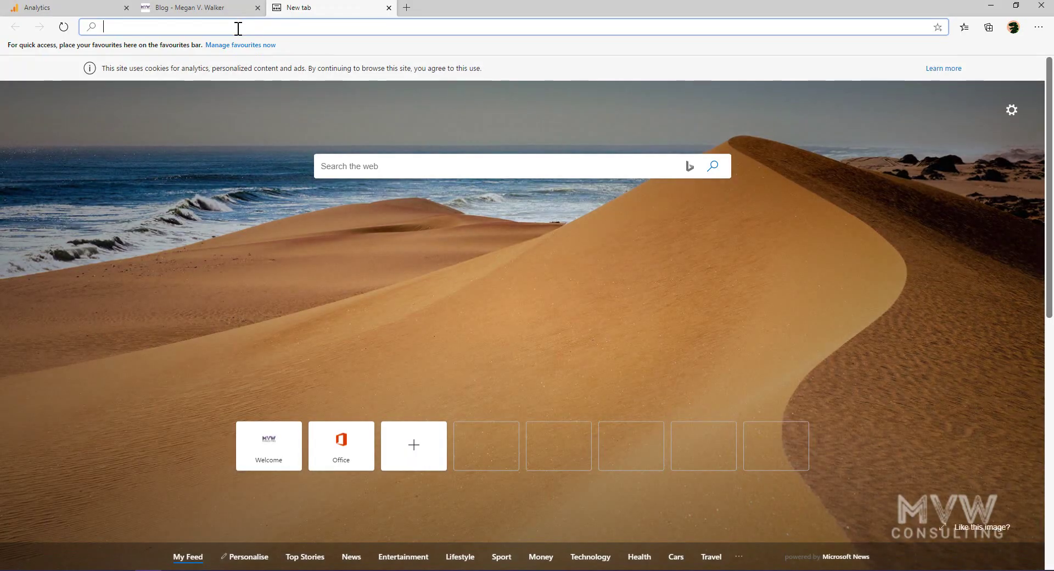
text(what is my ip)
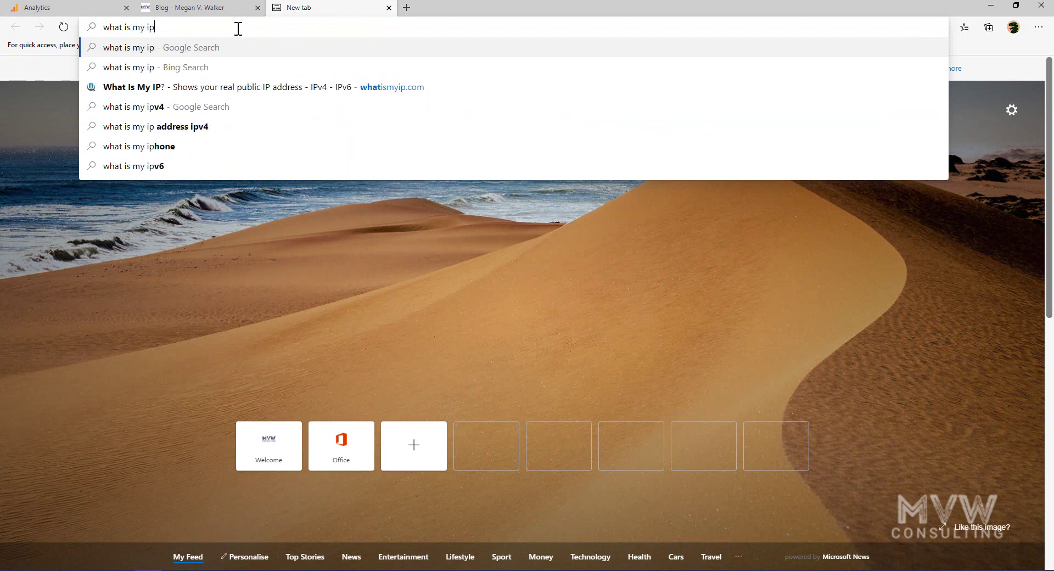
key(Return)
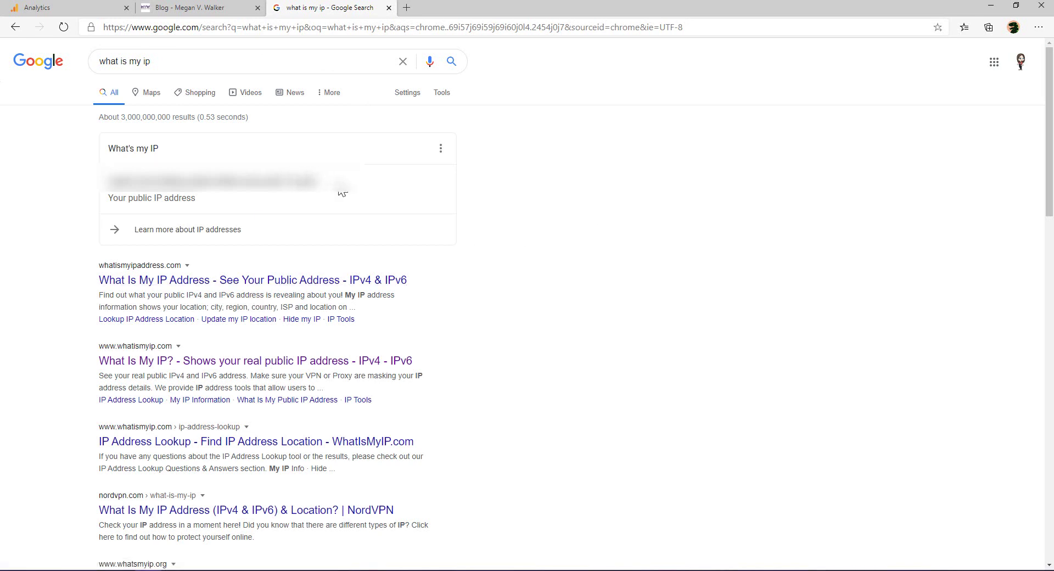
drag(339, 186, 104, 197)
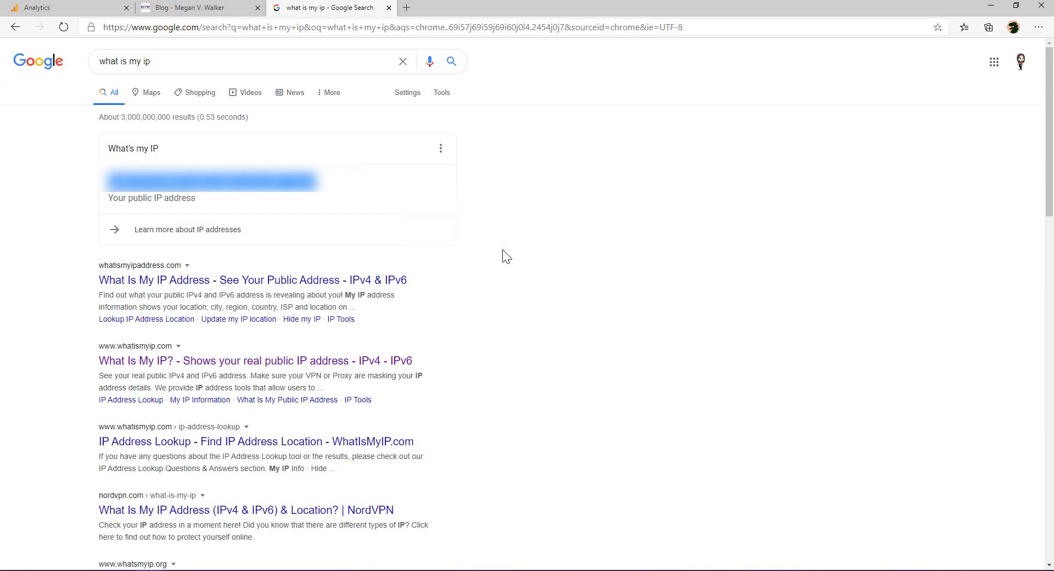
Open whatismyipaddress.com, block the location request, and select the displayed public IP address.
click(263, 281)
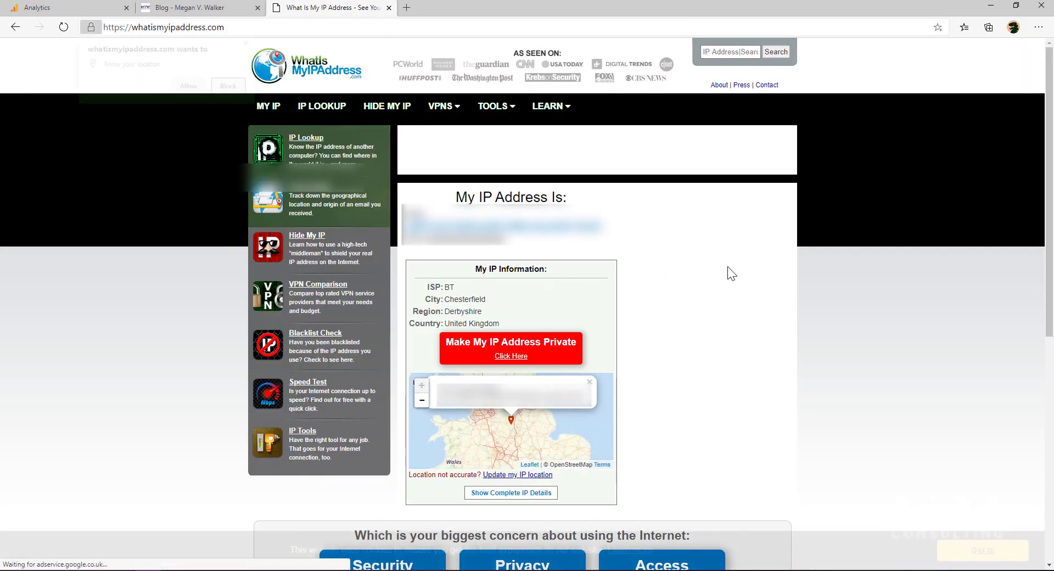
click(730, 272)
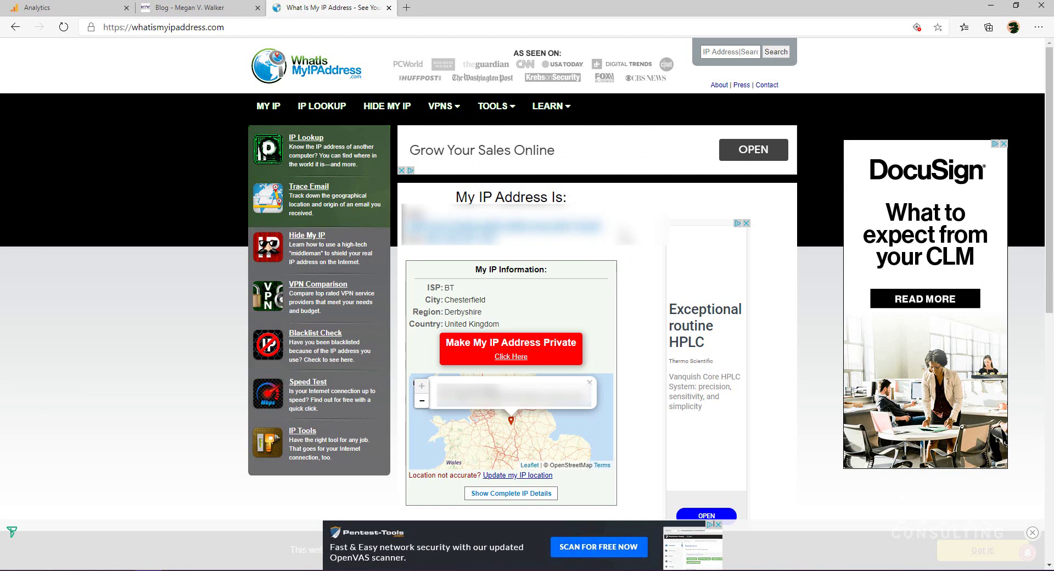
triple_click(583, 233)
drag(612, 228, 402, 233)
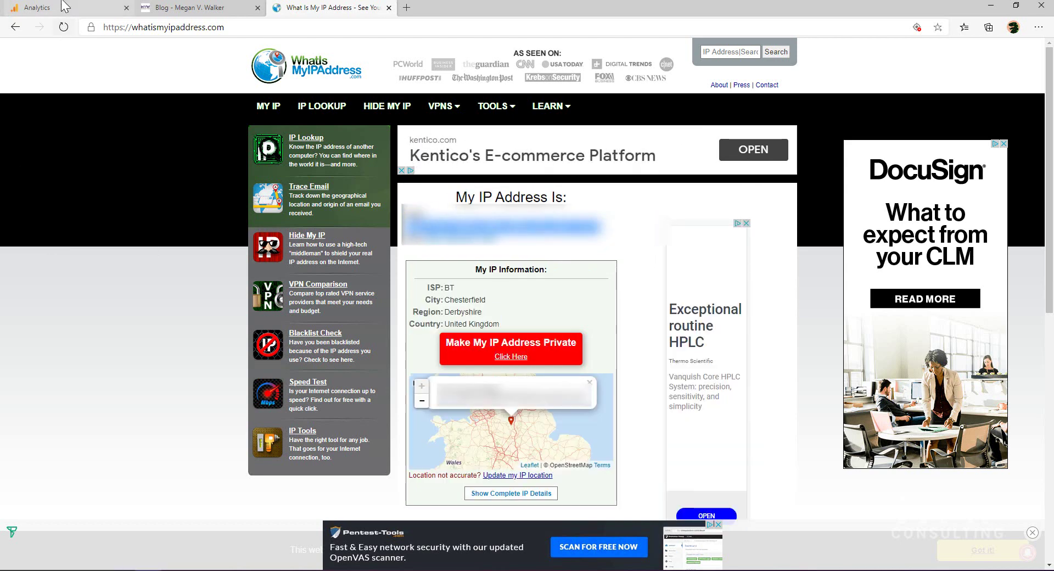
click(4, 8)
Paste the IP address into the filter, save Exclude Home IP, and return to Home.
click(305, 313)
key(ctrl+v)
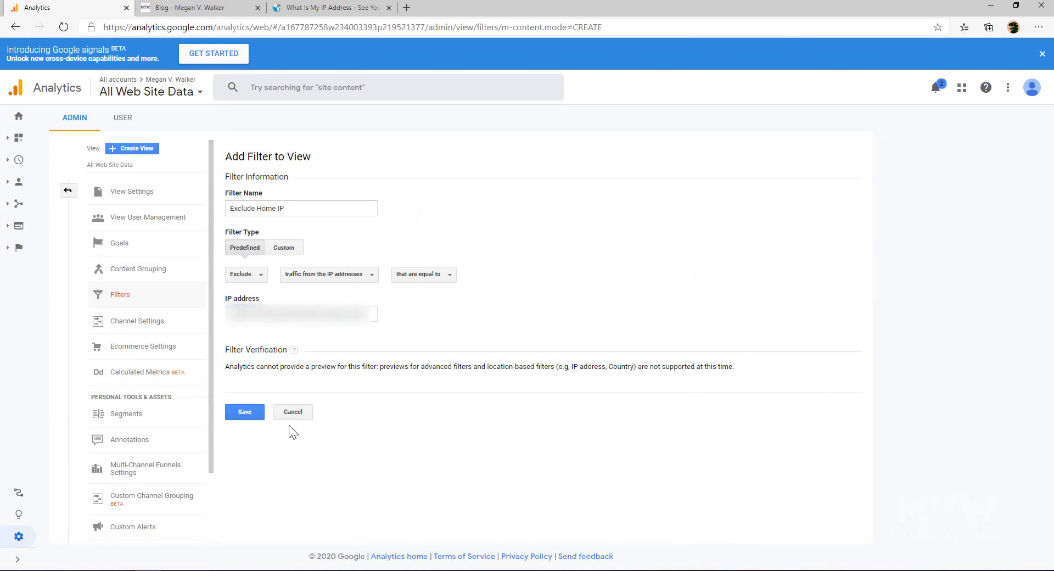
click(244, 411)
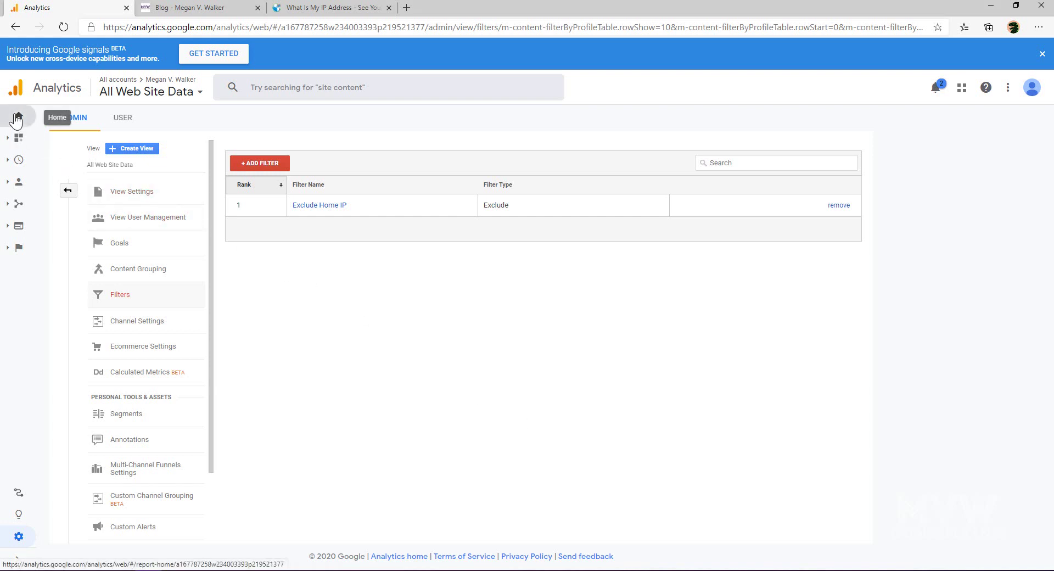
click(17, 118)
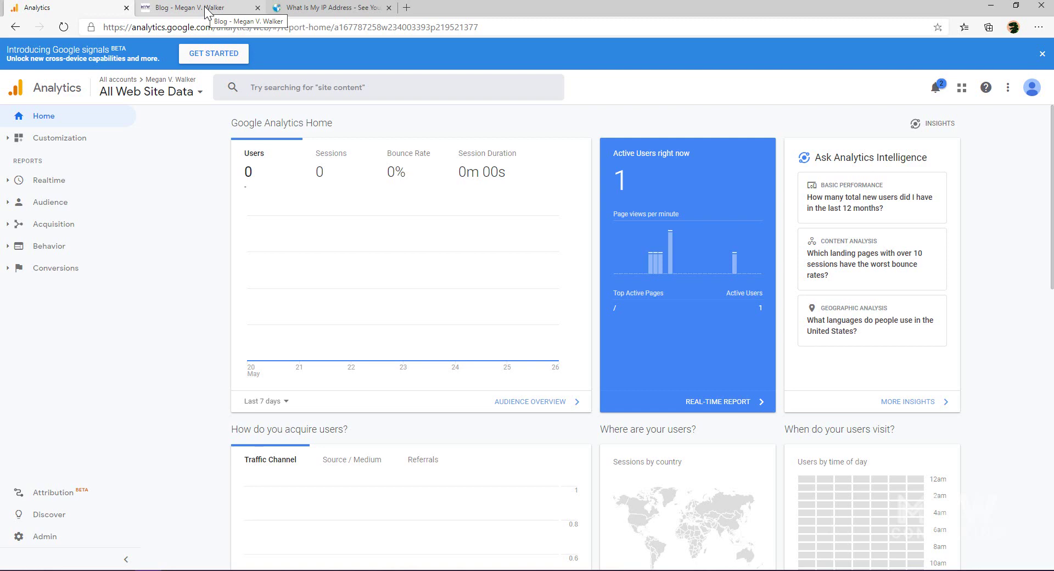
Check the blog tab, then reload the Analytics Home report to update the active user count.
click(208, 11)
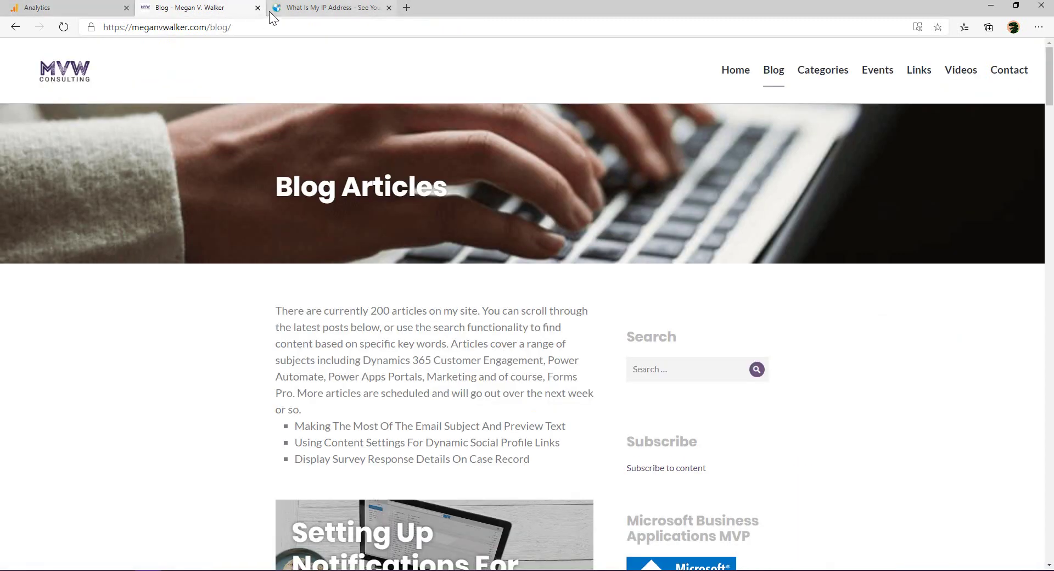
click(71, 8)
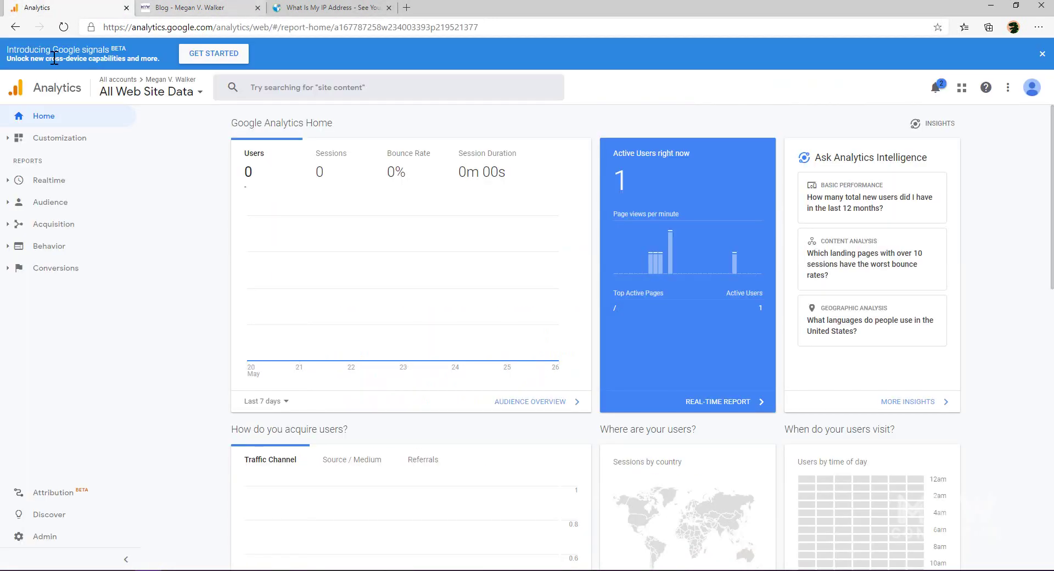
click(63, 27)
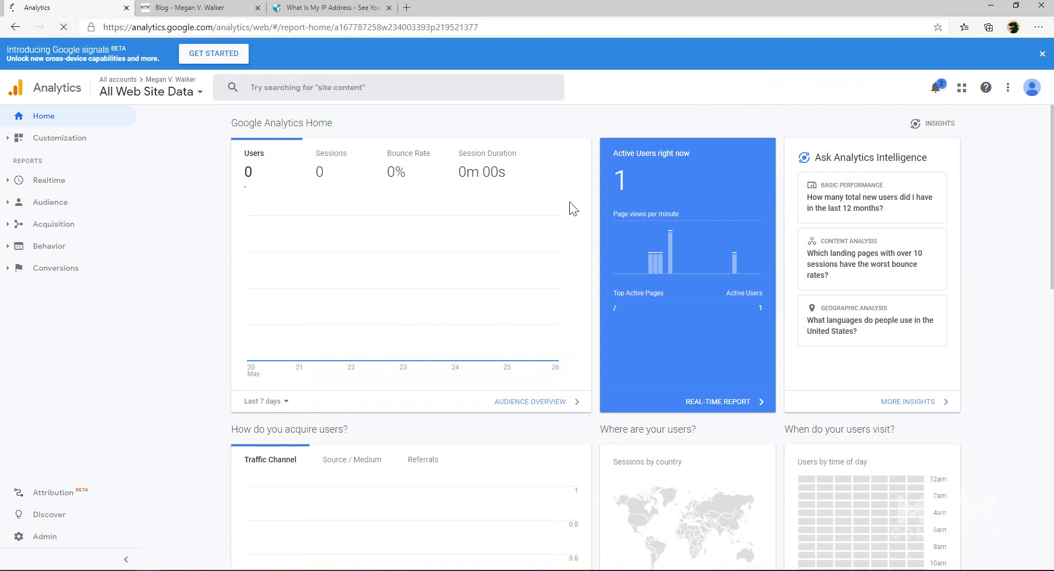